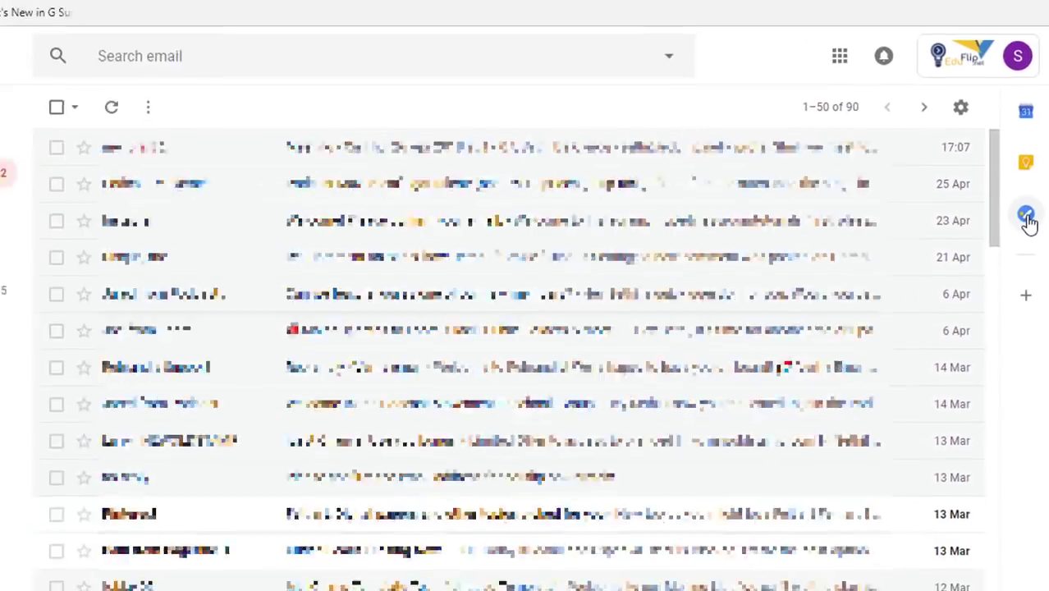
# Open Tasks from Gmail's side panel, get past the welcome screen and begin a new task.
pyautogui.click(1026, 216)
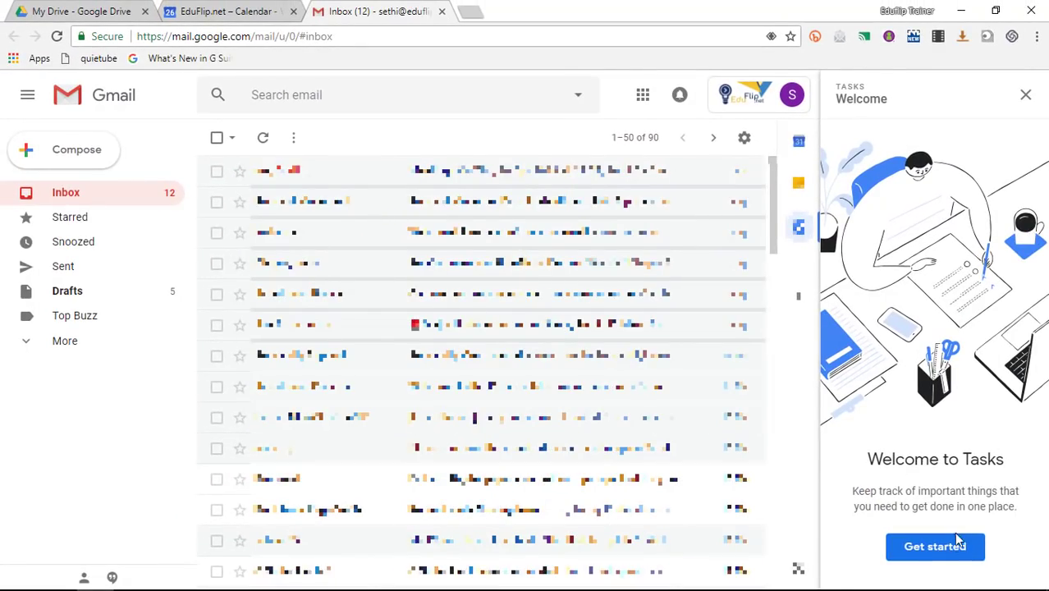
pyautogui.click(935, 553)
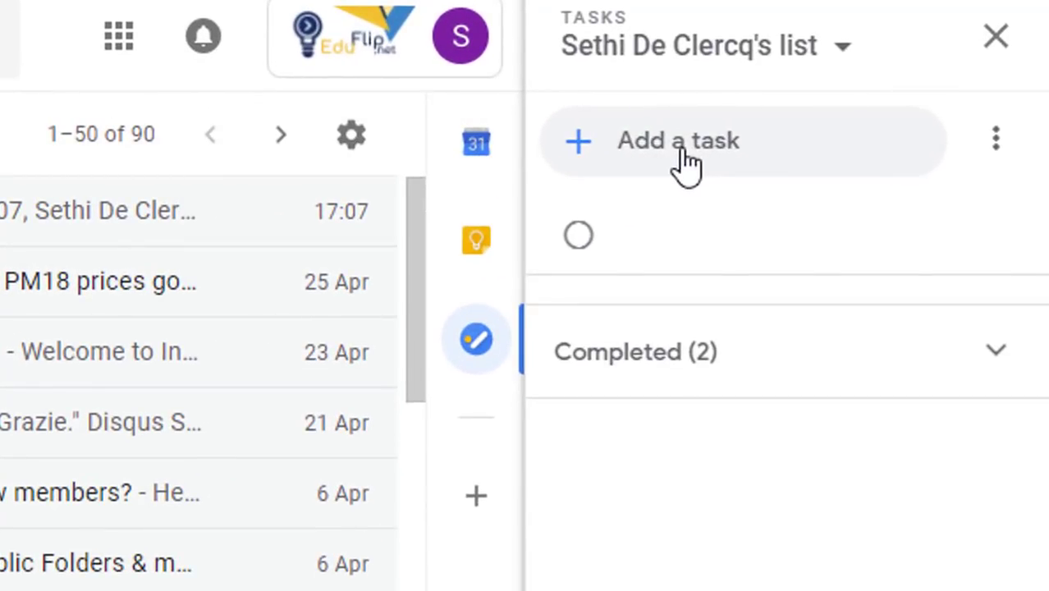
pyautogui.click(681, 153)
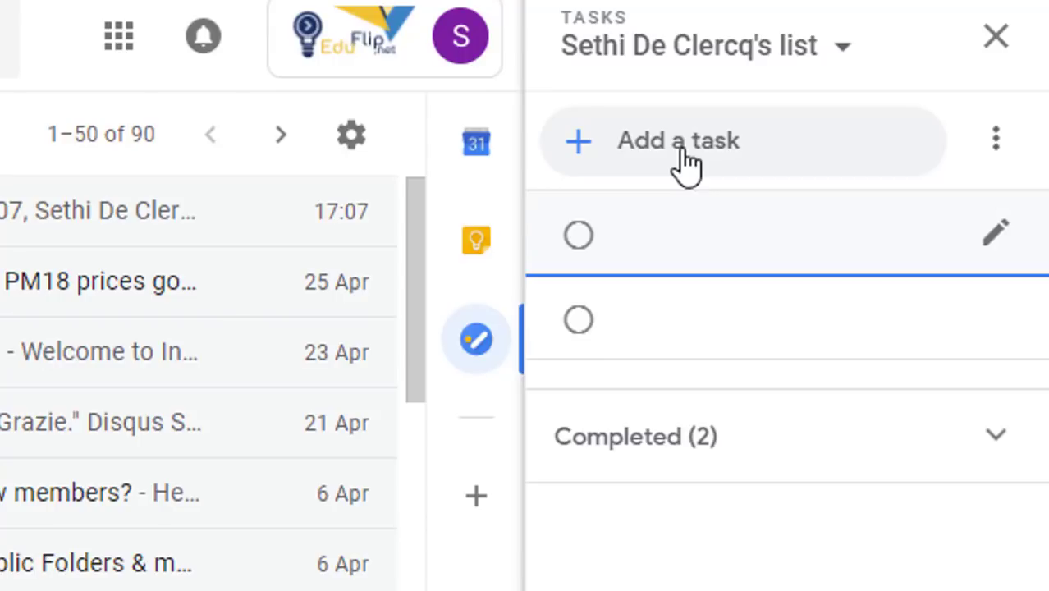
# Create 'Send email to myself' with details 'About that program', due Saturday 28 April.
pyautogui.write('Send e')
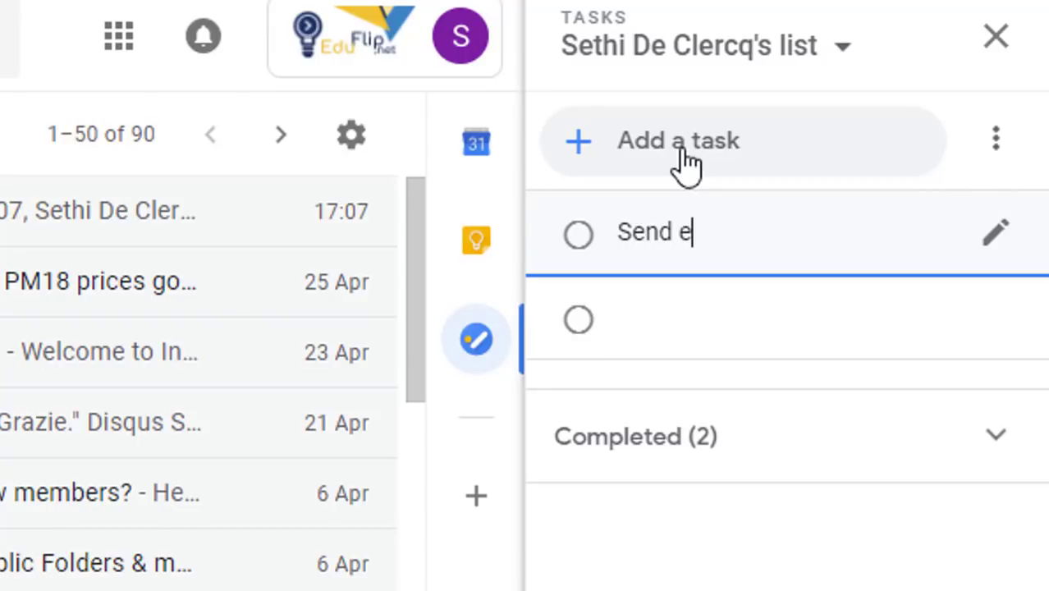
pyautogui.write('mail to myself')
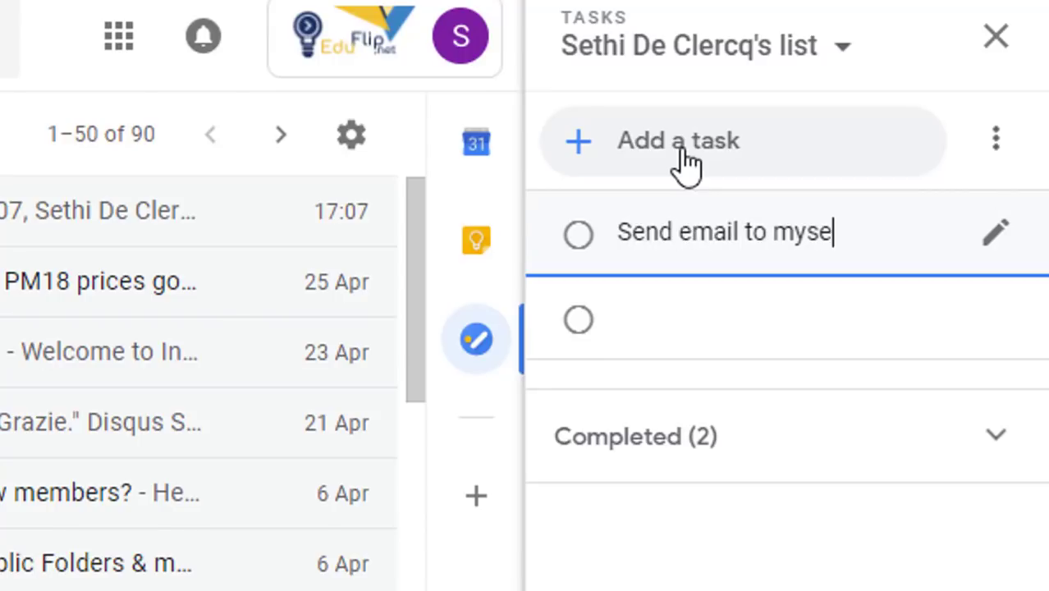
pyautogui.click(996, 246)
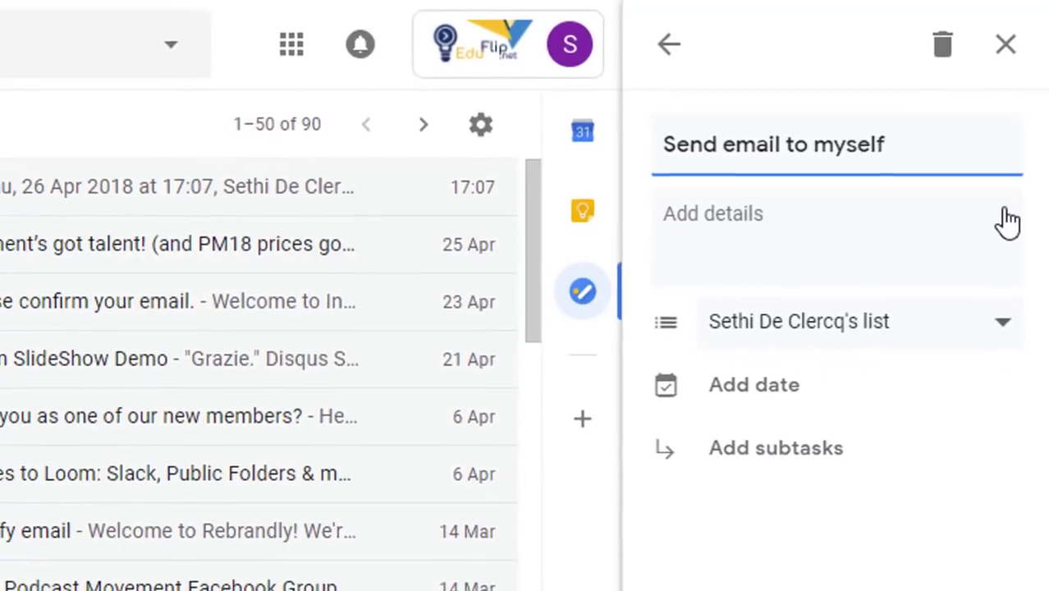
pyautogui.click(817, 237)
pyautogui.write('About that program')
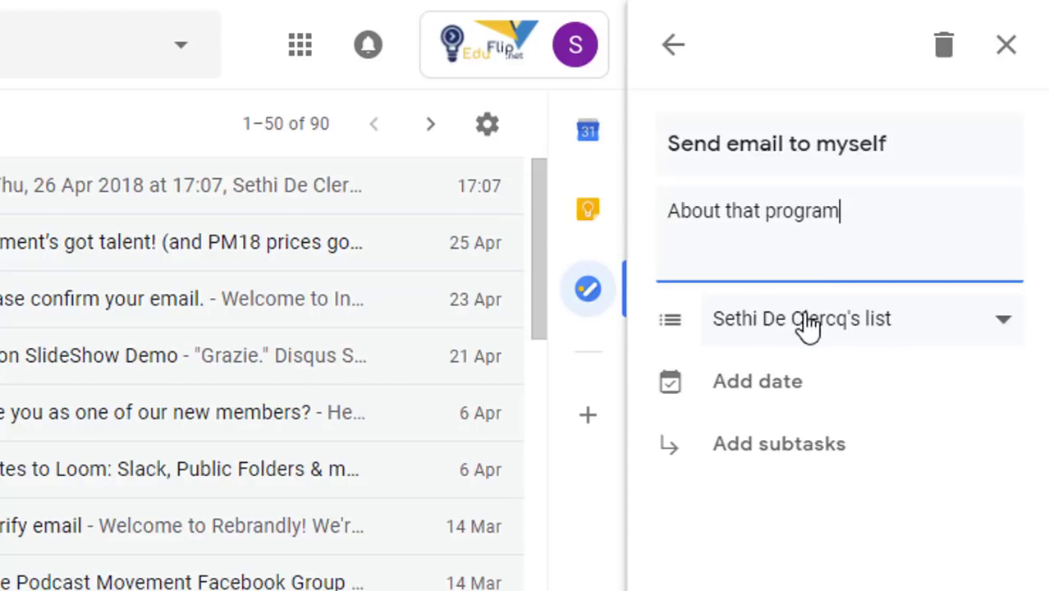
pyautogui.click(755, 382)
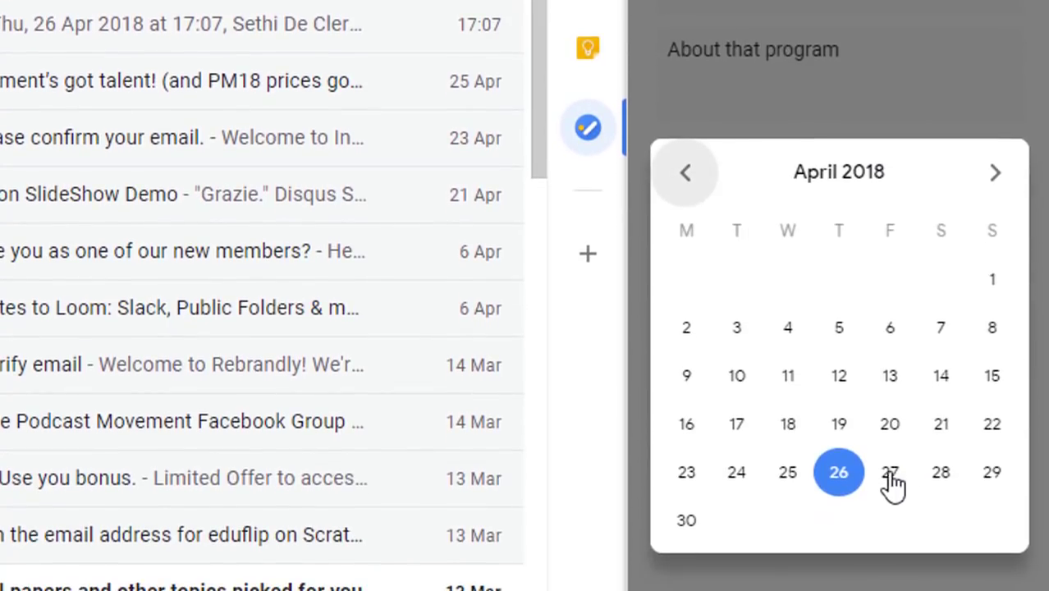
pyautogui.click(939, 483)
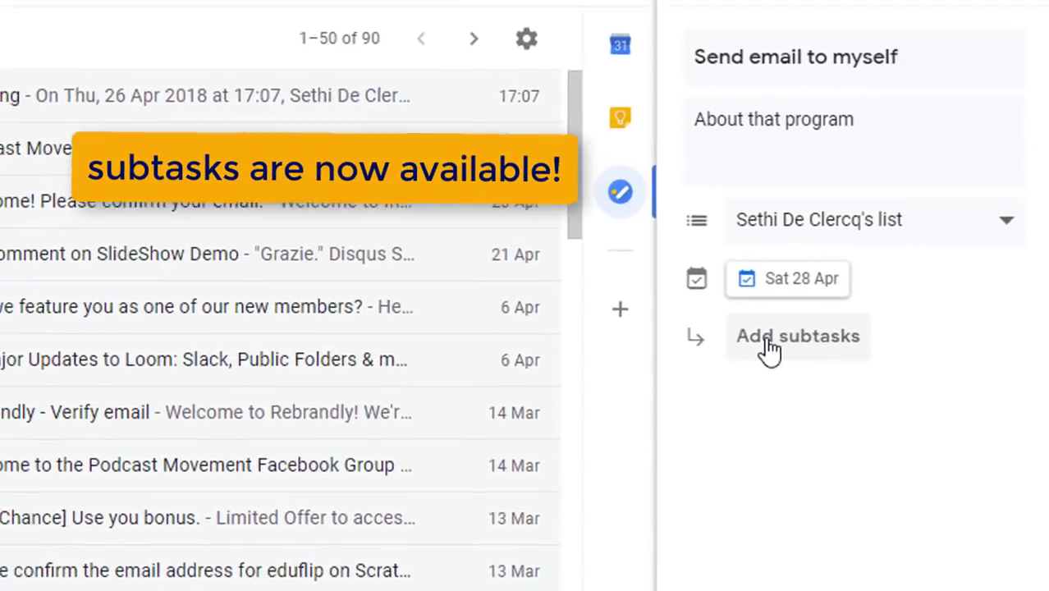
# Add subtasks Research, Send the mail and Follow up, then mark Research completed.
pyautogui.click(769, 345)
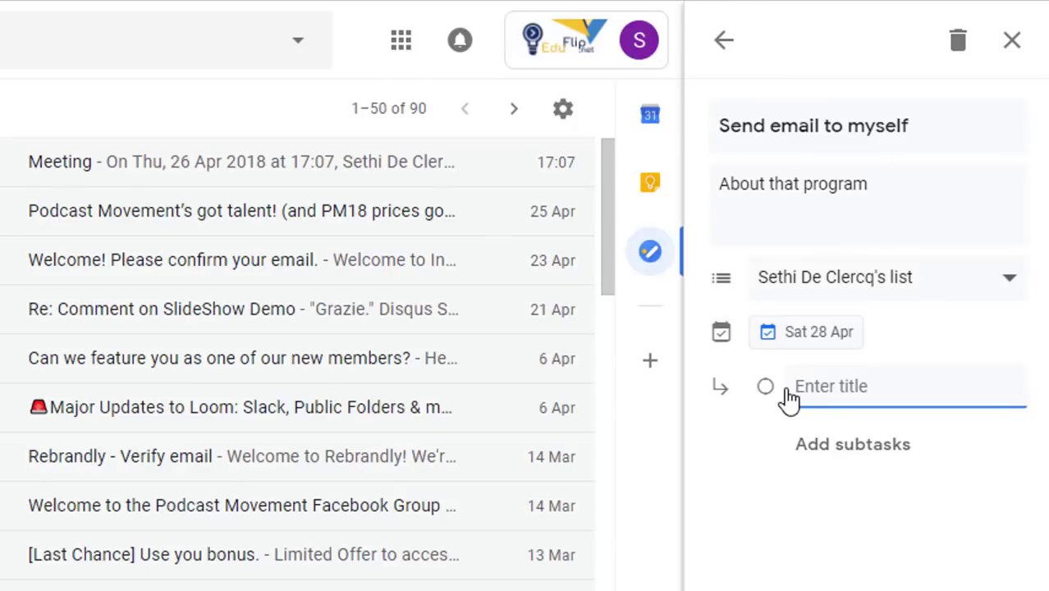
pyautogui.write('Research')
pyautogui.click(823, 448)
pyautogui.write('Sen')
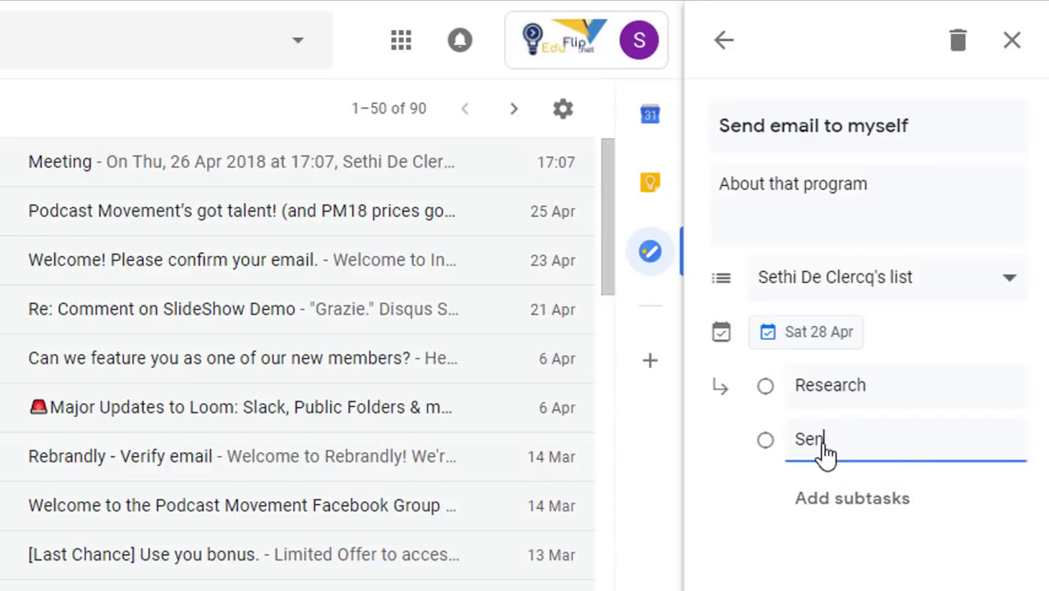
pyautogui.write('d the mail')
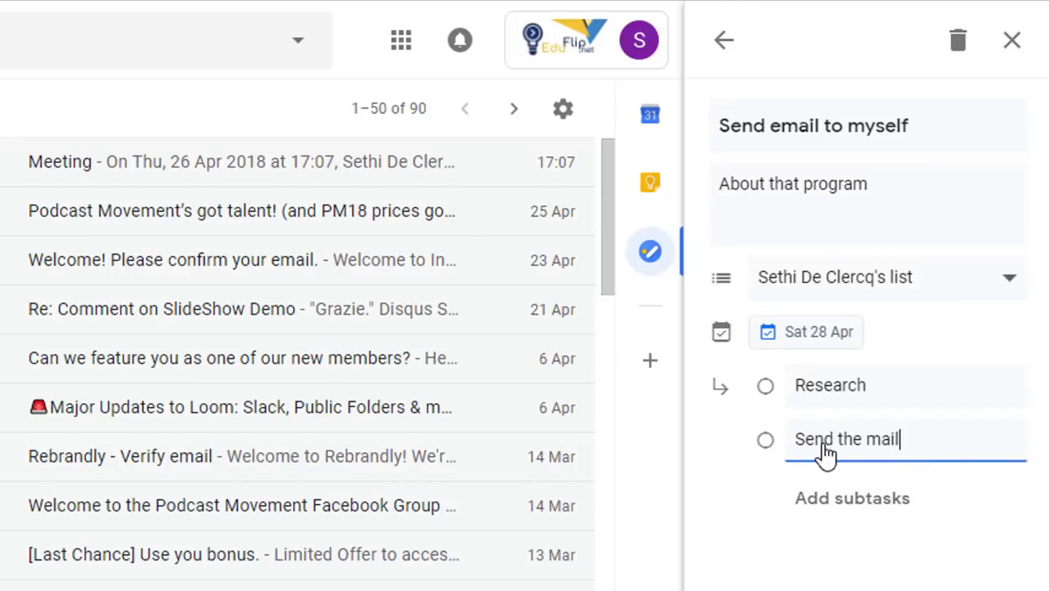
pyautogui.click(846, 500)
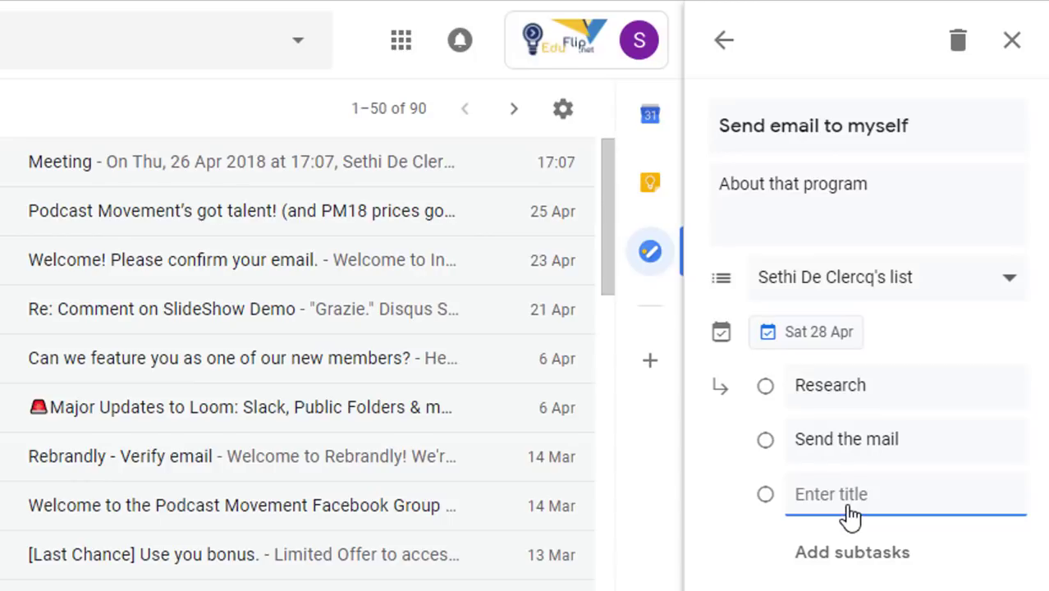
pyautogui.write('Follow up')
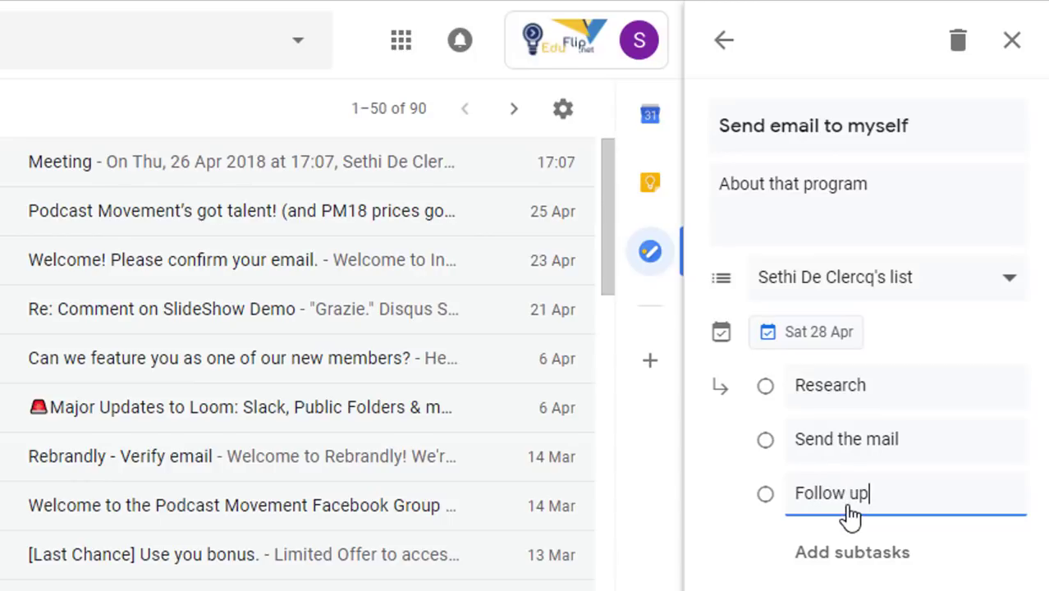
pyautogui.press('Escape')
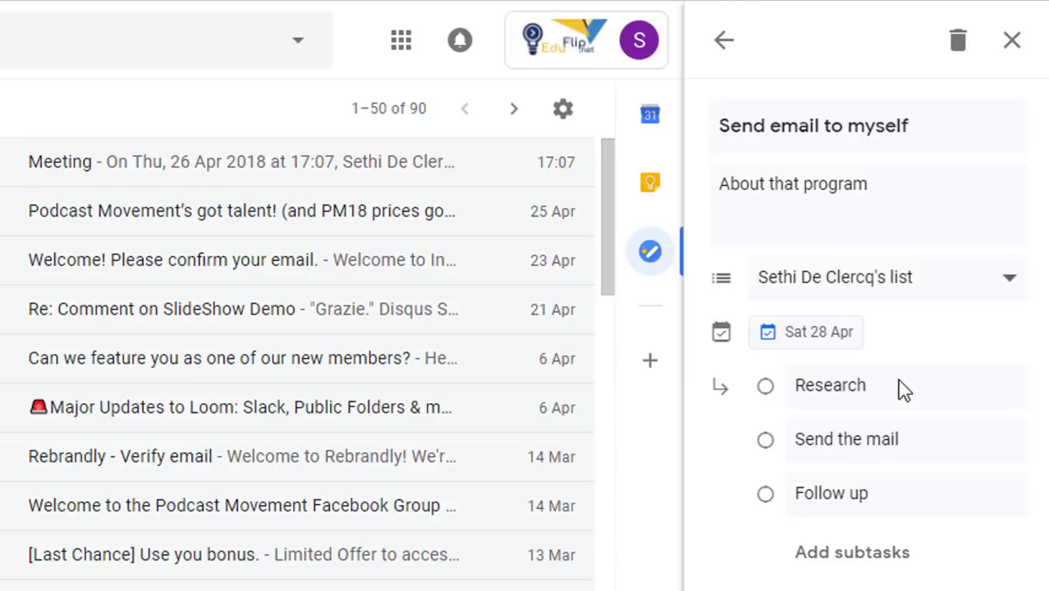
pyautogui.click(724, 41)
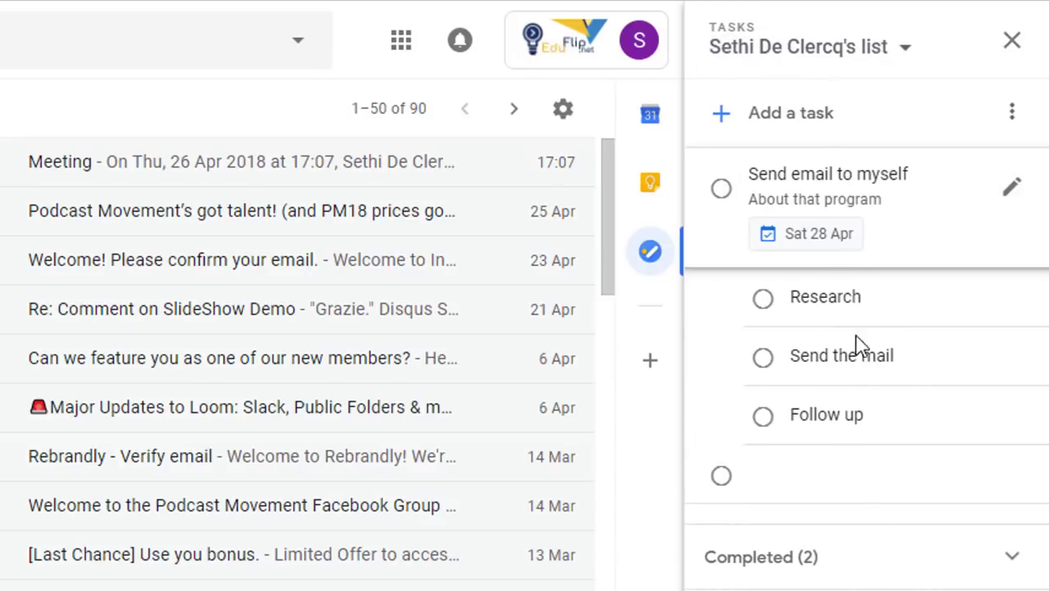
pyautogui.click(762, 306)
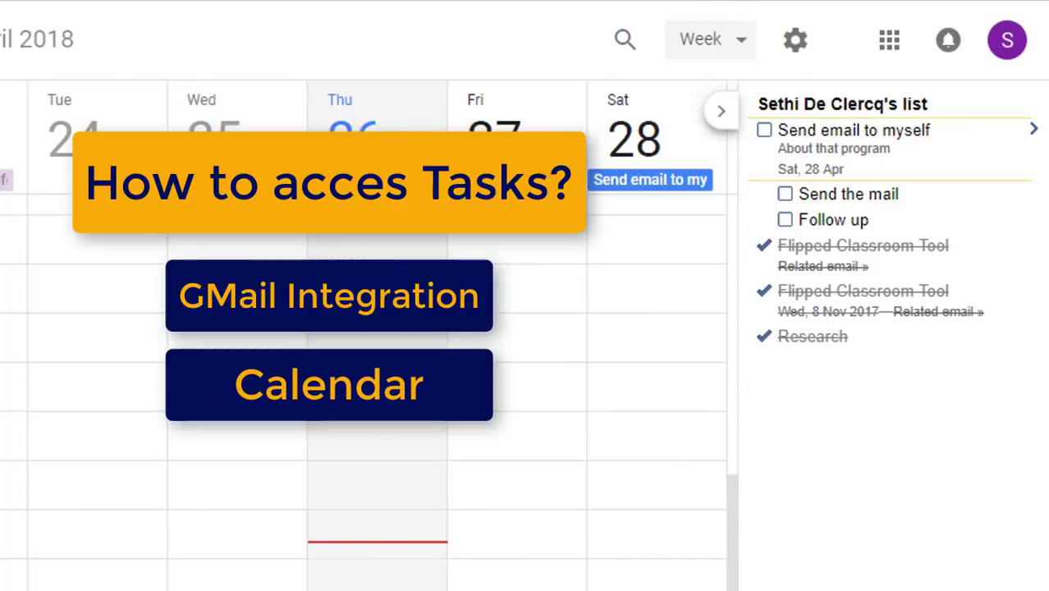
# Collapse the Tasks panel and check the Send email to myself task on Saturday 28.
pyautogui.click(721, 108)
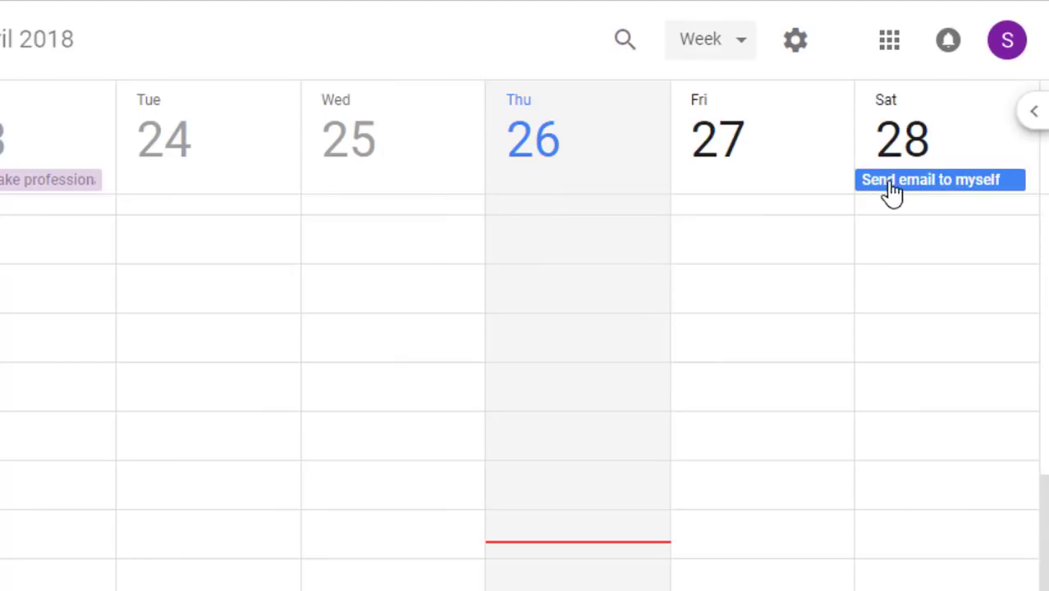
pyautogui.click(943, 187)
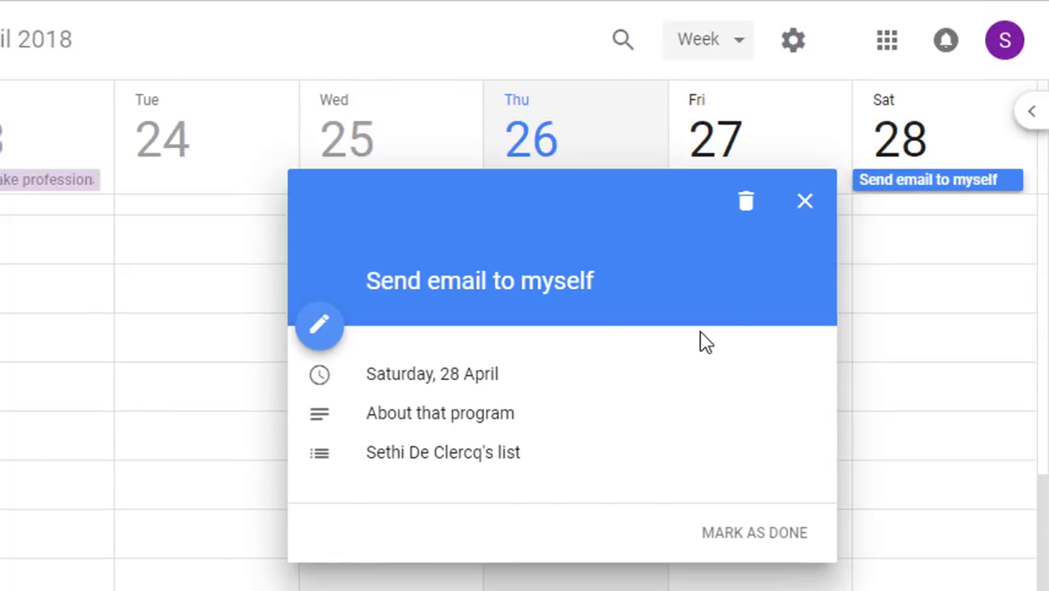
pyautogui.click(804, 200)
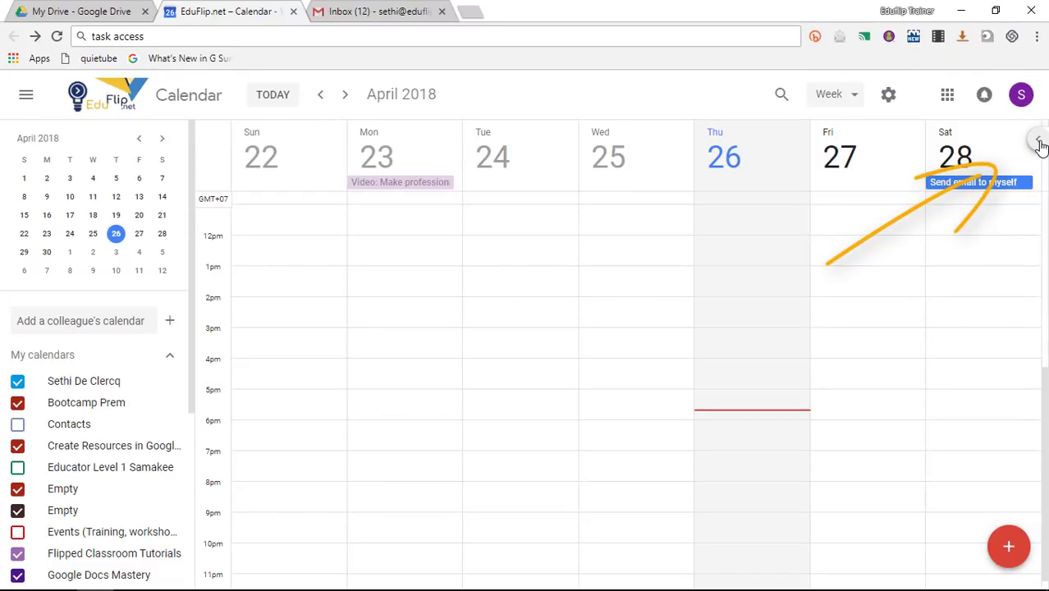
# Reopen the Tasks list beside Calendar and view Send email to myself's details.
pyautogui.click(1038, 143)
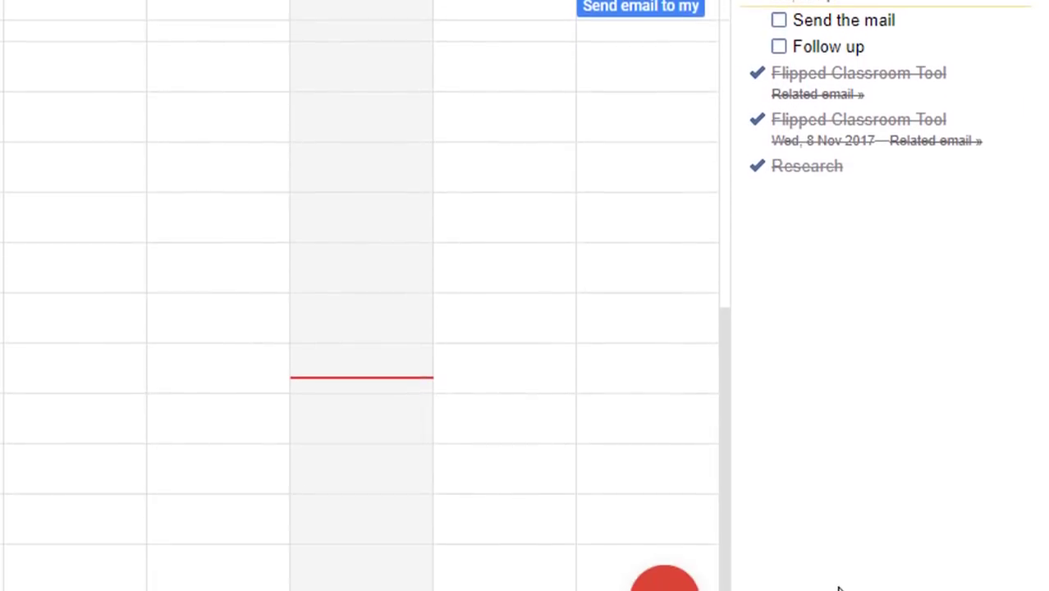
pyautogui.click(1014, 580)
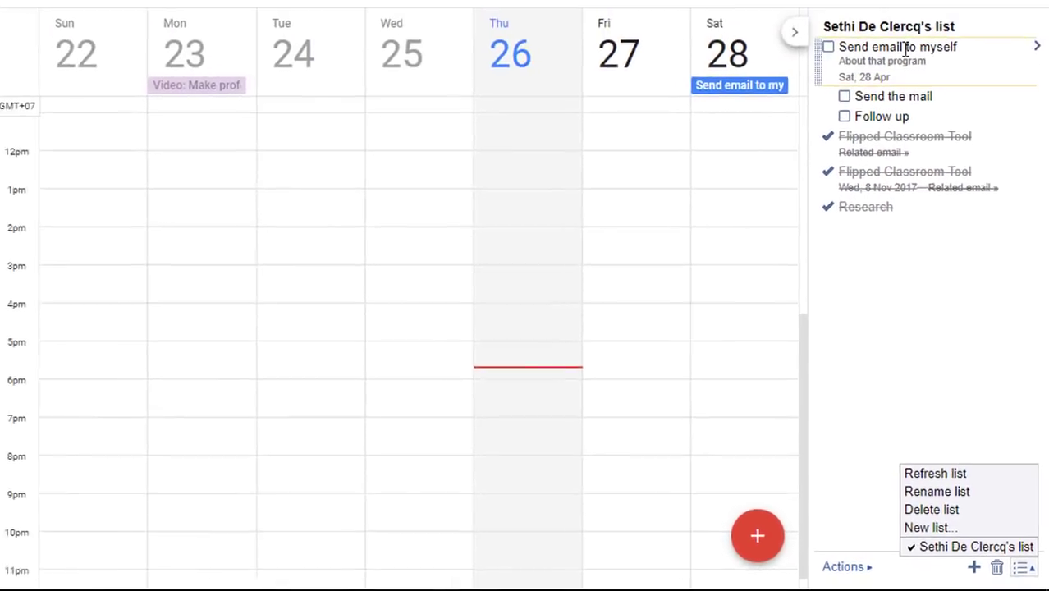
pyautogui.click(905, 49)
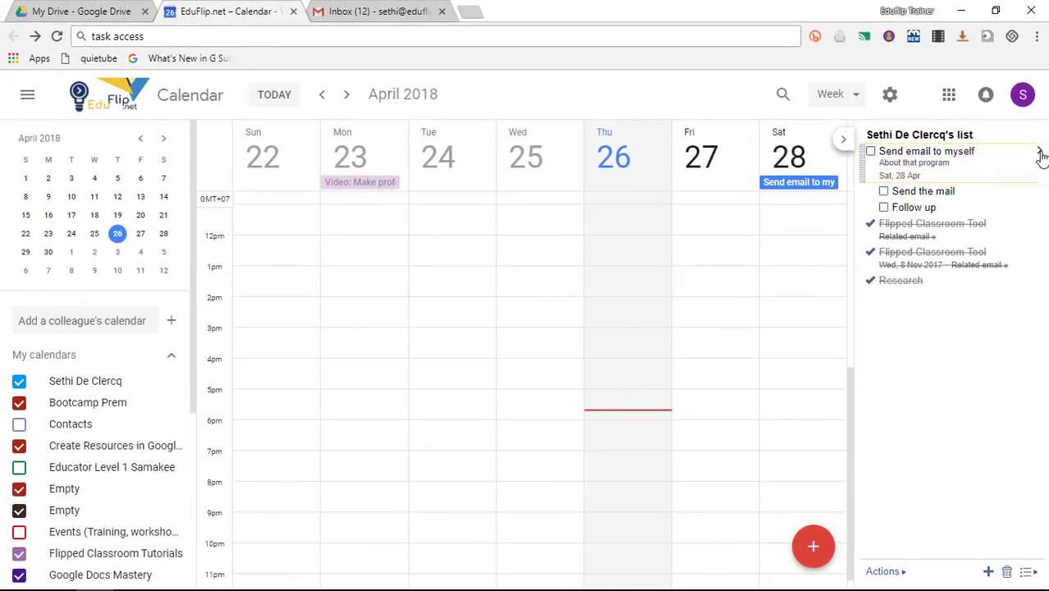
pyautogui.click(1039, 156)
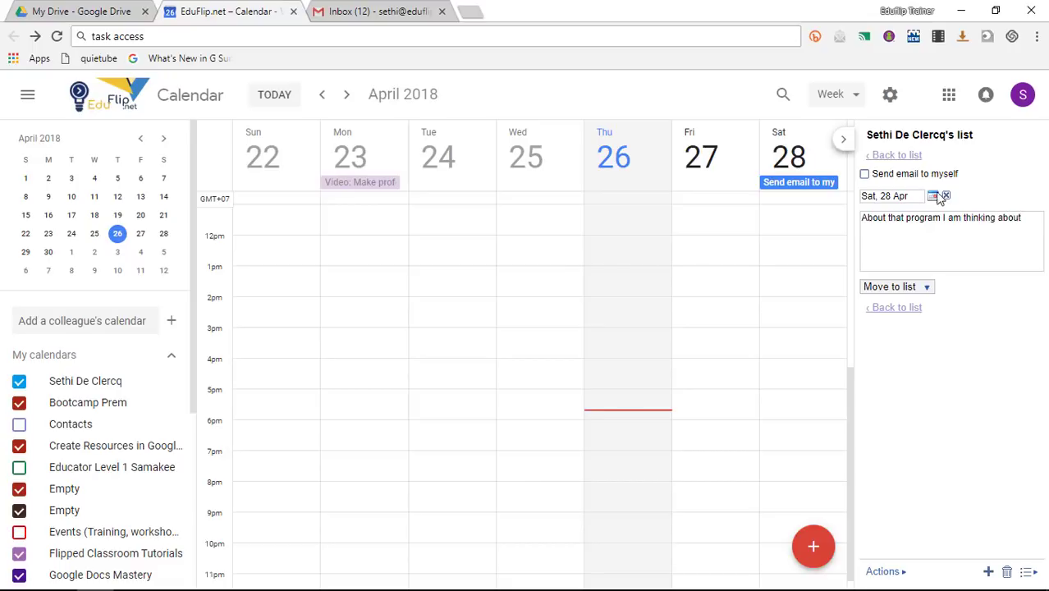
# Go back from the task details to the full task list.
pyautogui.click(895, 155)
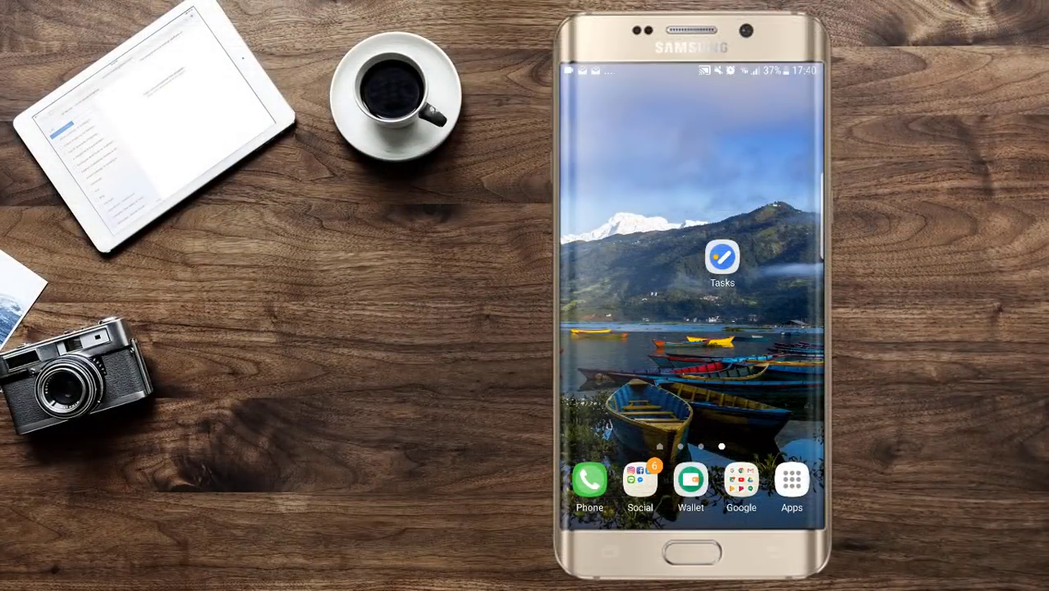
# Open the Tasks app on the phone, refresh the synced list and begin a new task.
pyautogui.click(722, 258)
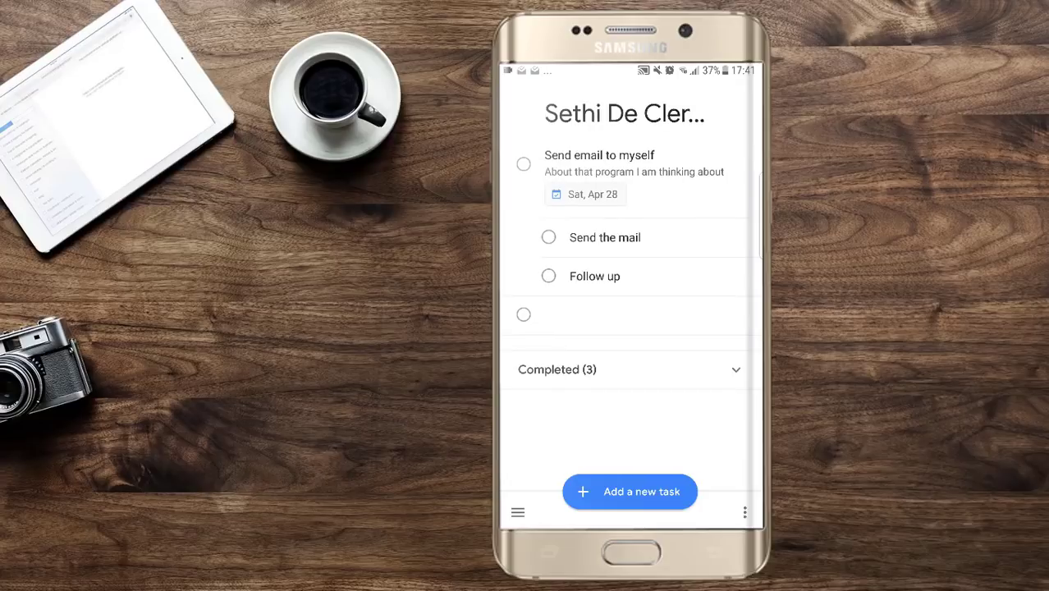
pyautogui.scroll(-2, 630, 271)
pyautogui.scroll(3, 630, 271)
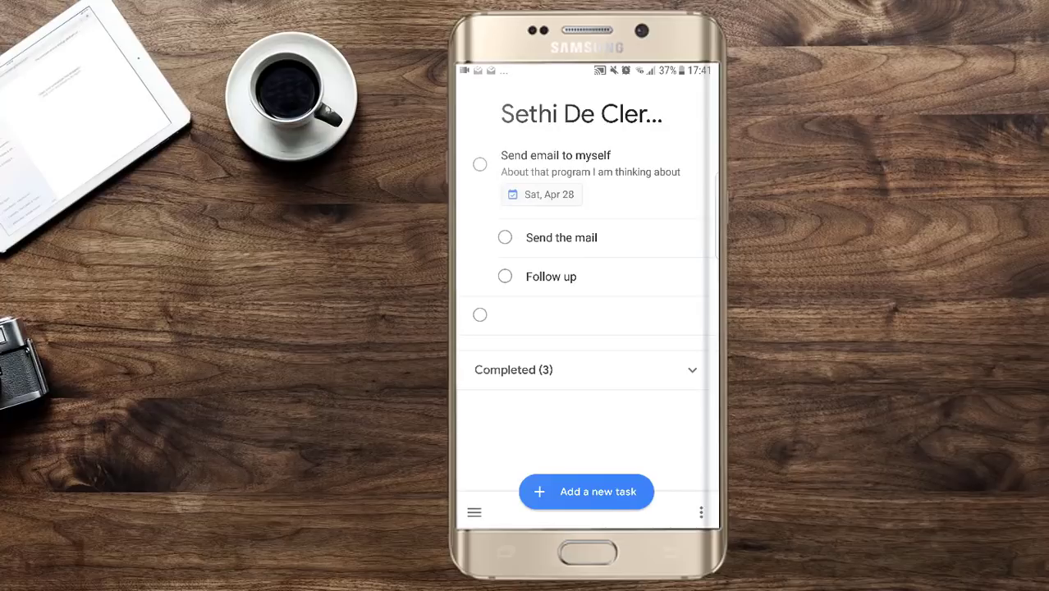
pyautogui.click(586, 491)
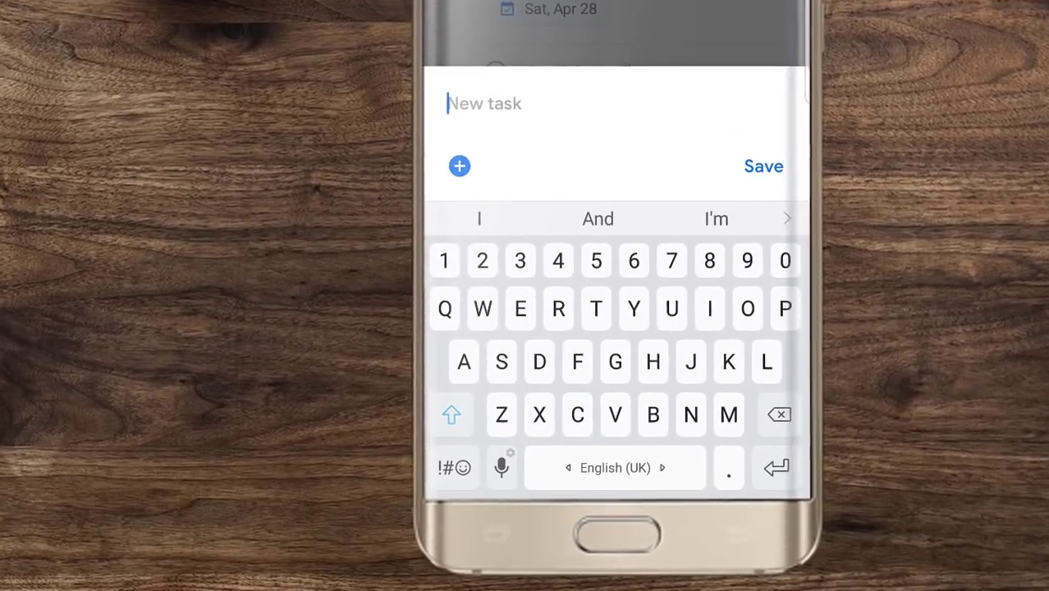
# Save a new task 'Send a letter' with details 'about the updates'.
pyautogui.write('Send ')
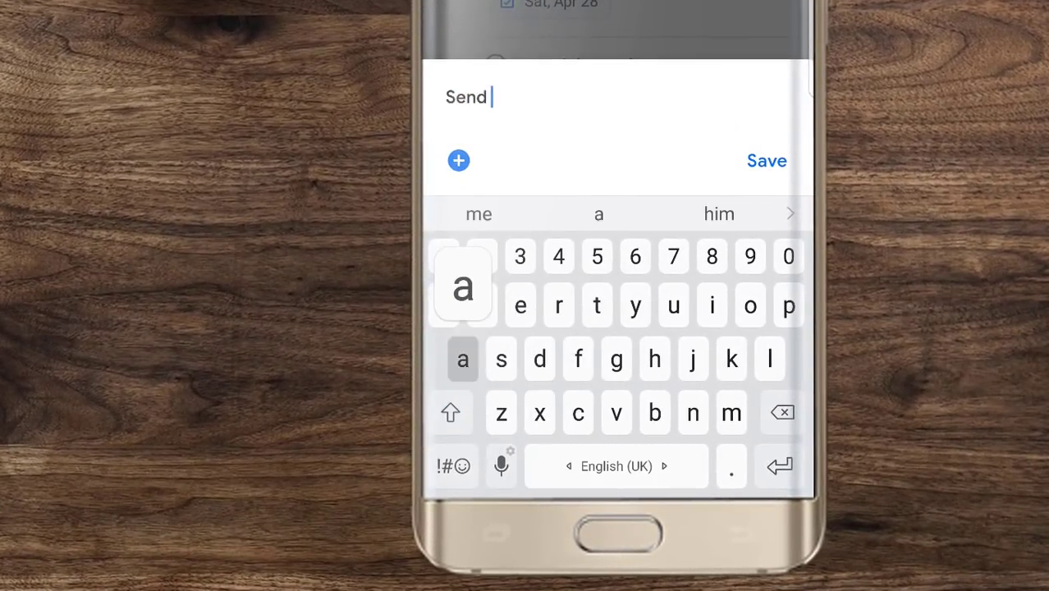
pyautogui.write('a le')
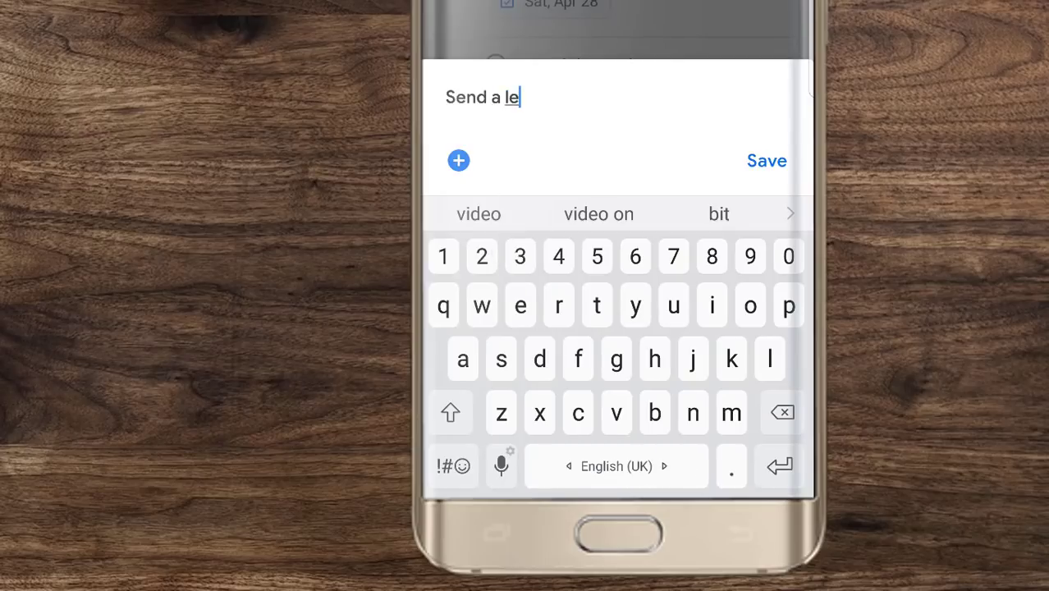
pyautogui.write('tter')
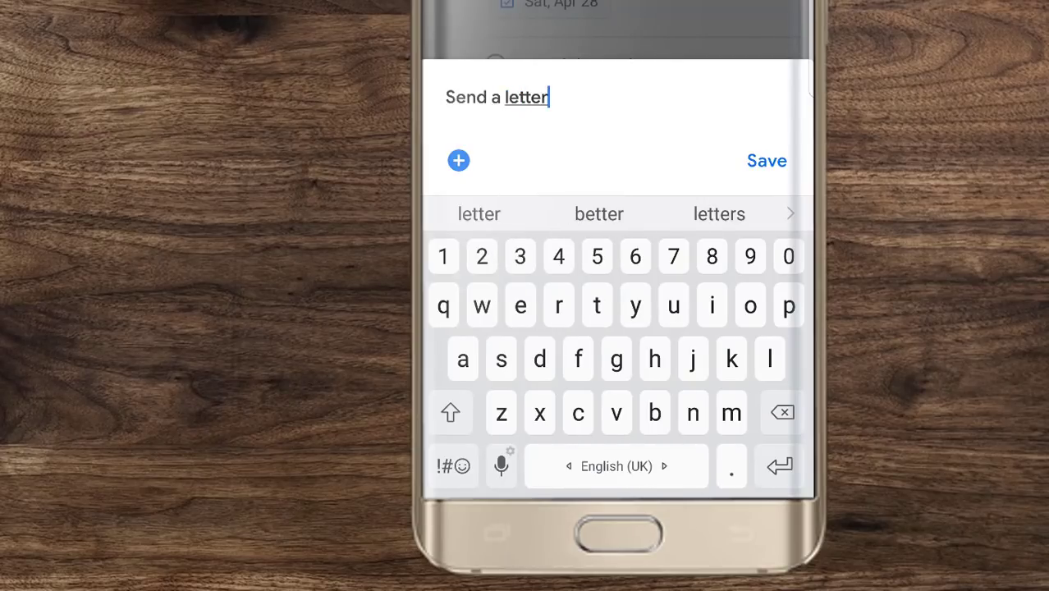
pyautogui.click(458, 160)
pyautogui.click(511, 160)
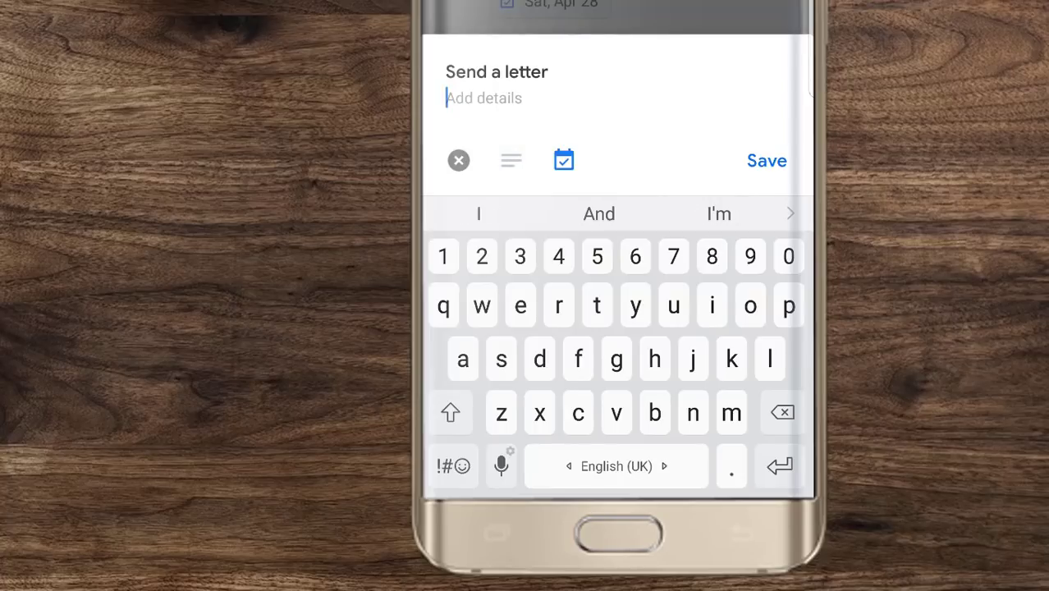
pyautogui.write('about th')
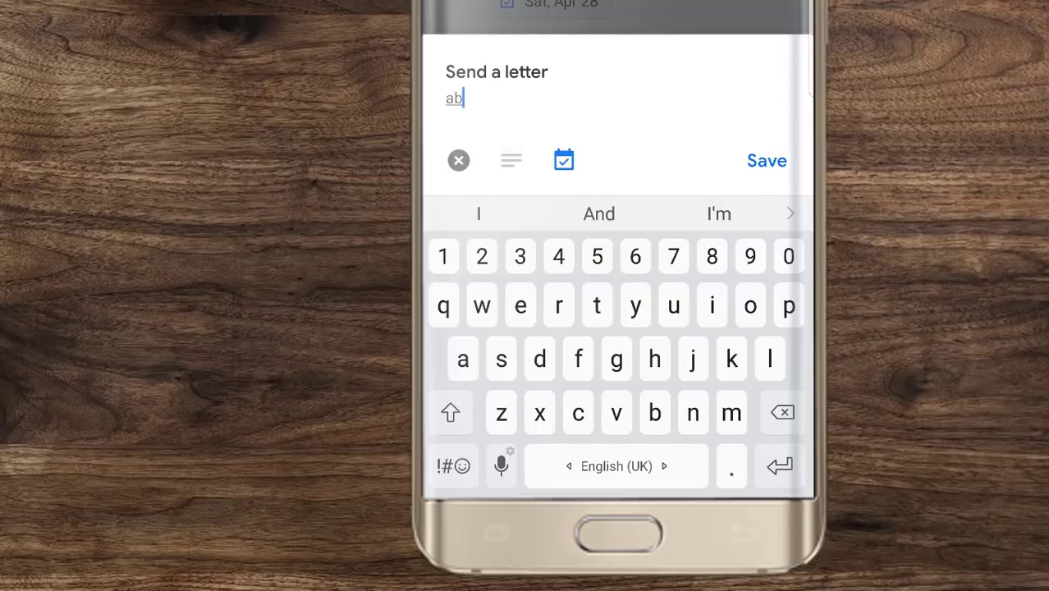
pyautogui.write('e updates')
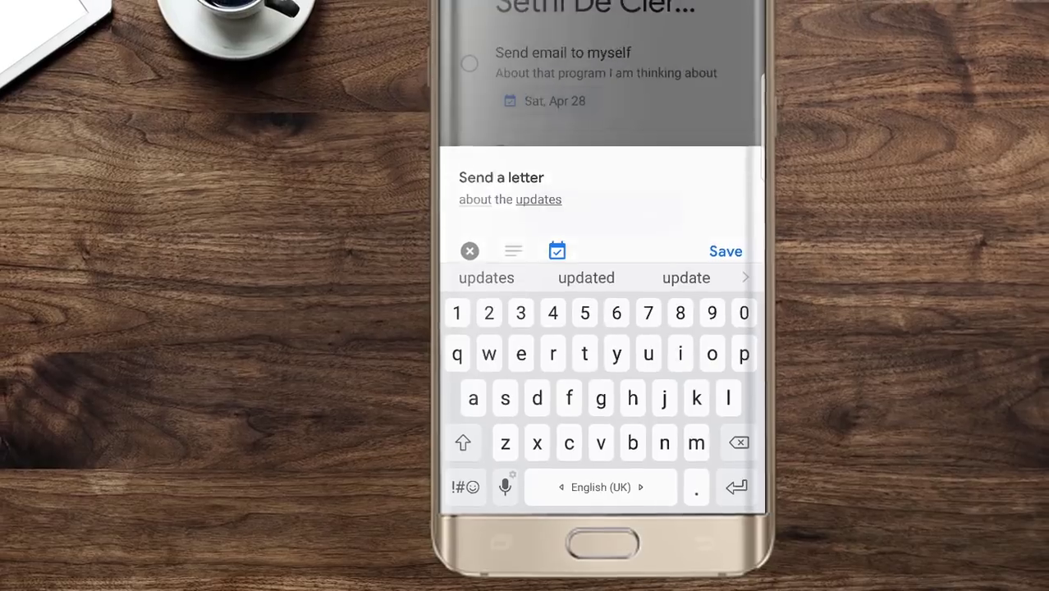
pyautogui.click(726, 244)
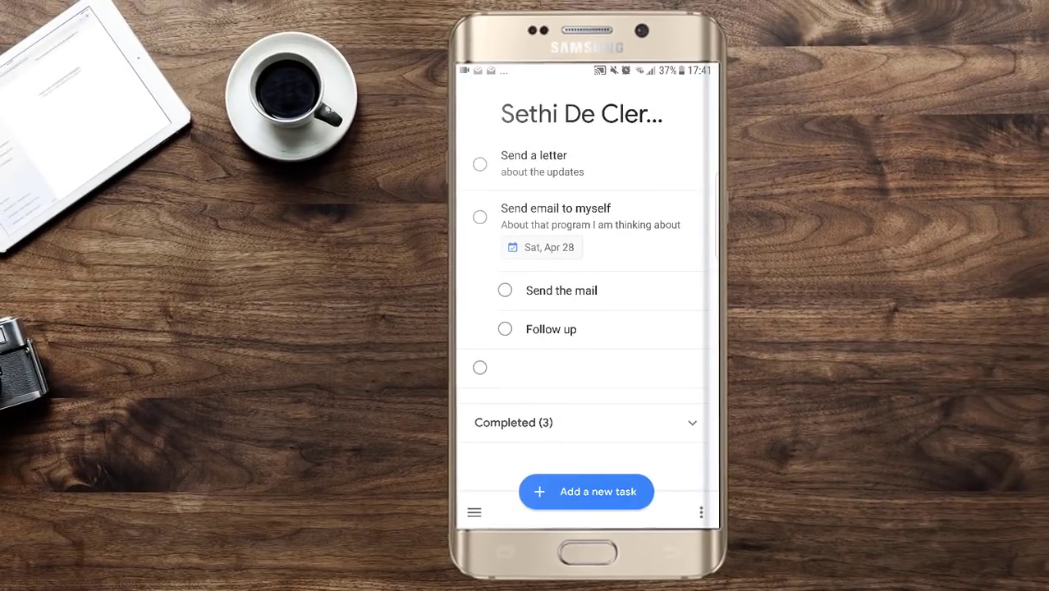
# Add an empty subtask under Send a letter, then open and close the account overview.
pyautogui.click(534, 156)
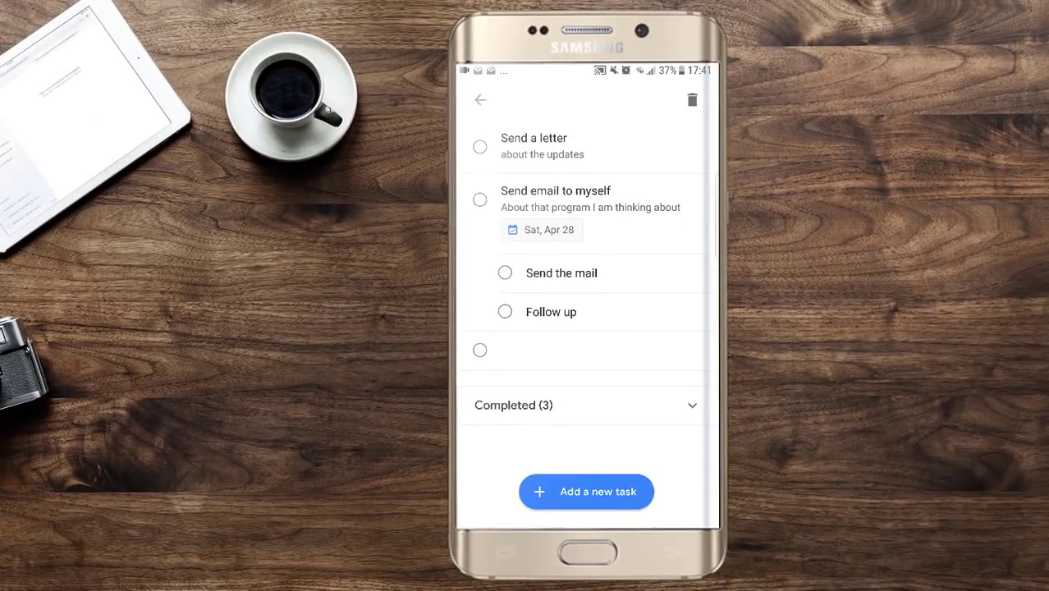
pyautogui.click(551, 161)
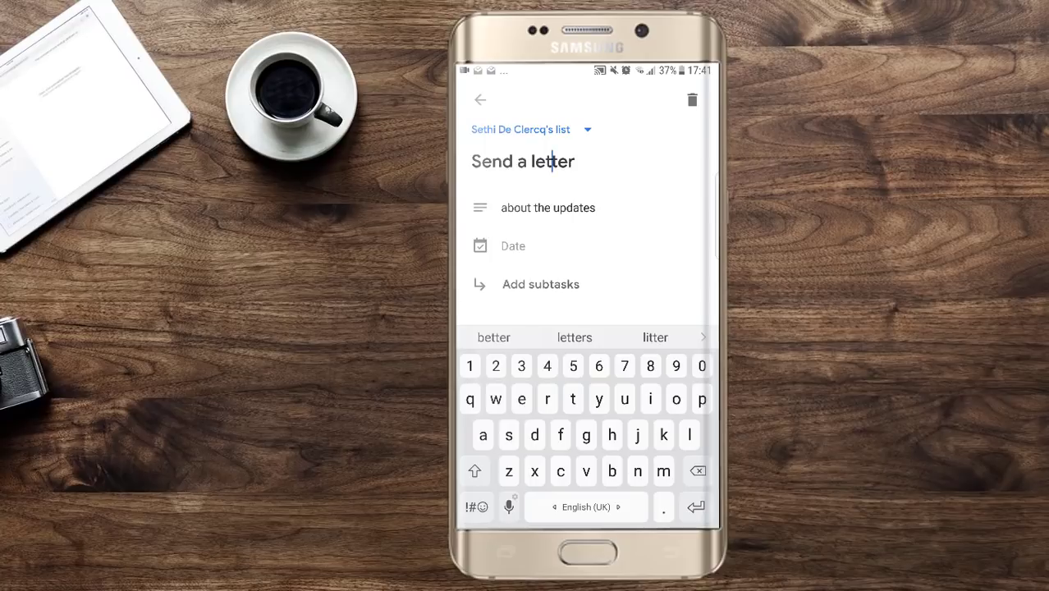
pyautogui.click(541, 284)
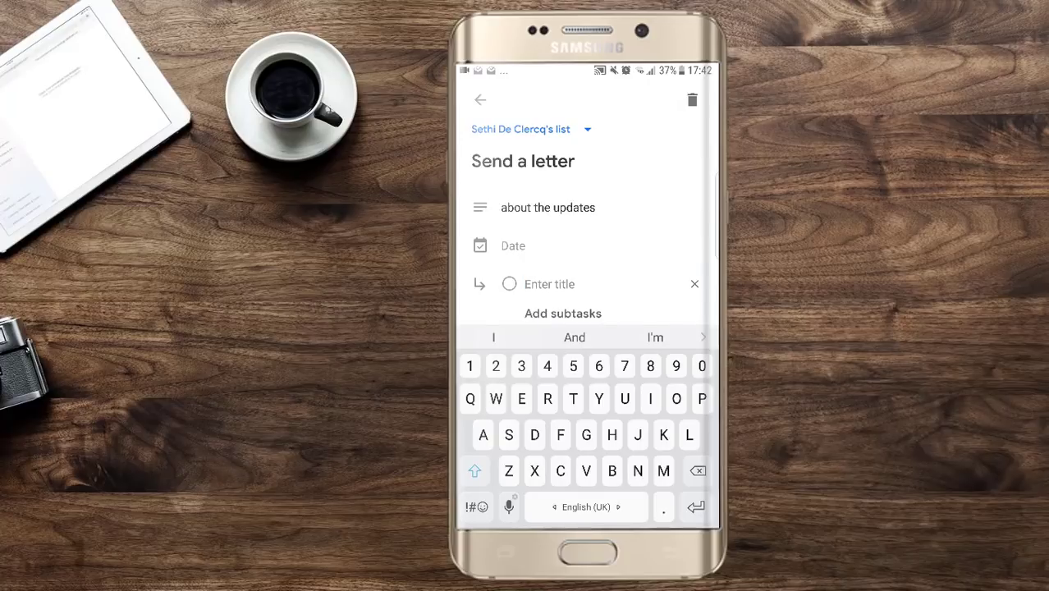
pyautogui.press('Escape')
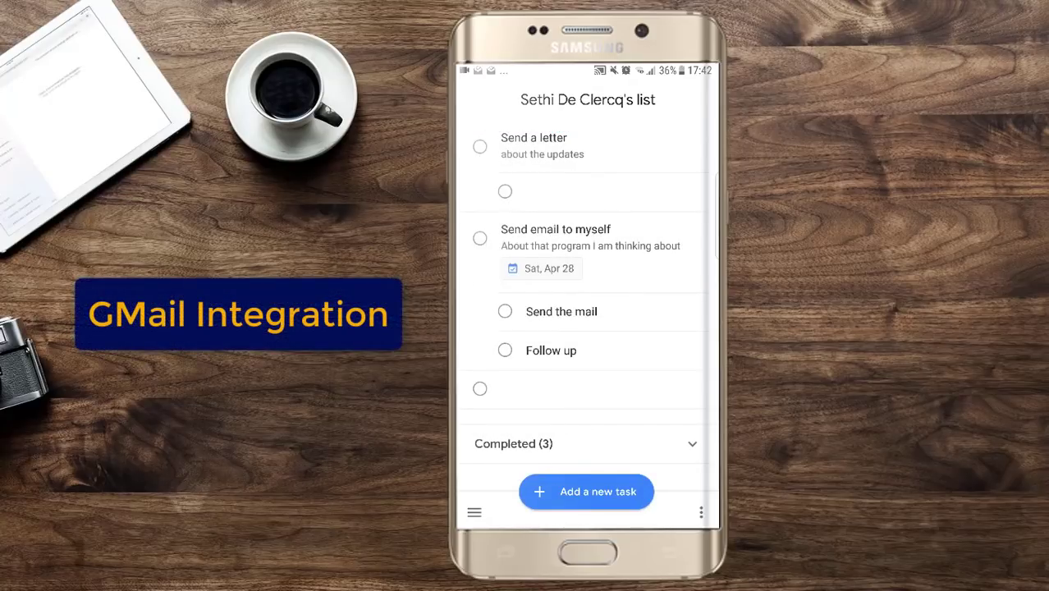
pyautogui.click(474, 512)
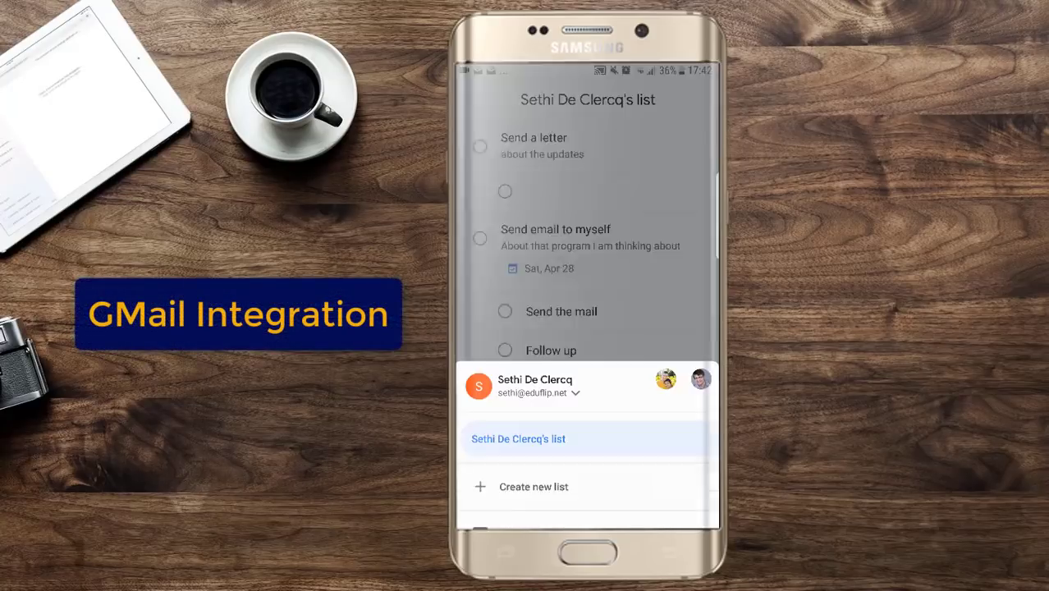
pyautogui.press('Escape')
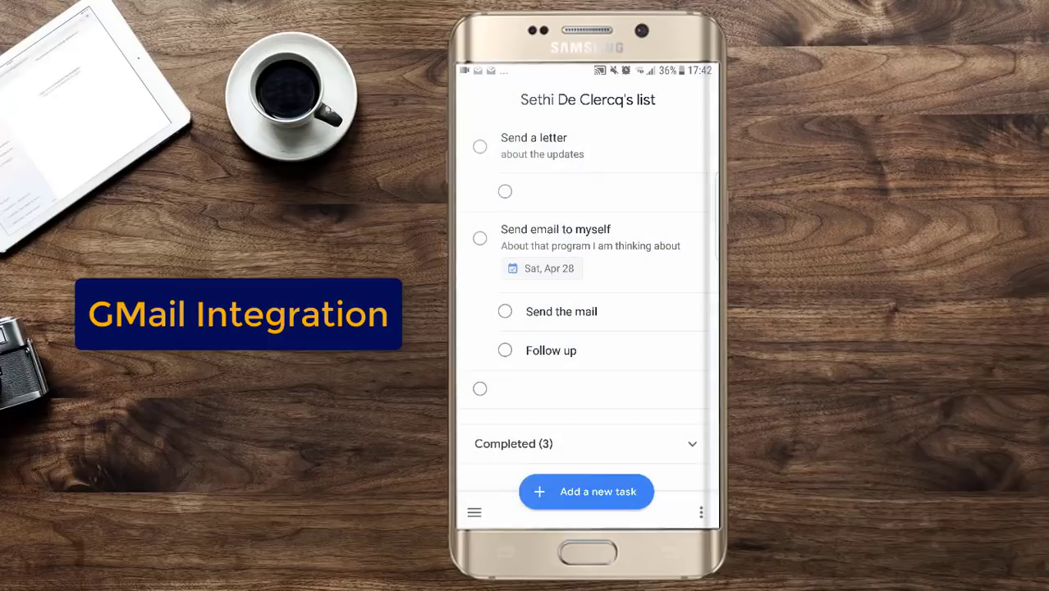